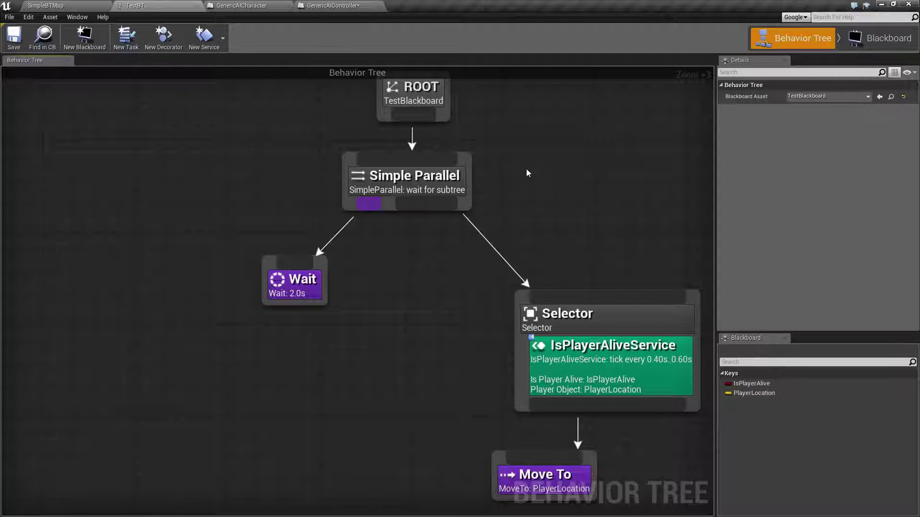
- Select the Simple Parallel node and bring up its menus without adding anything
click(467, 164)
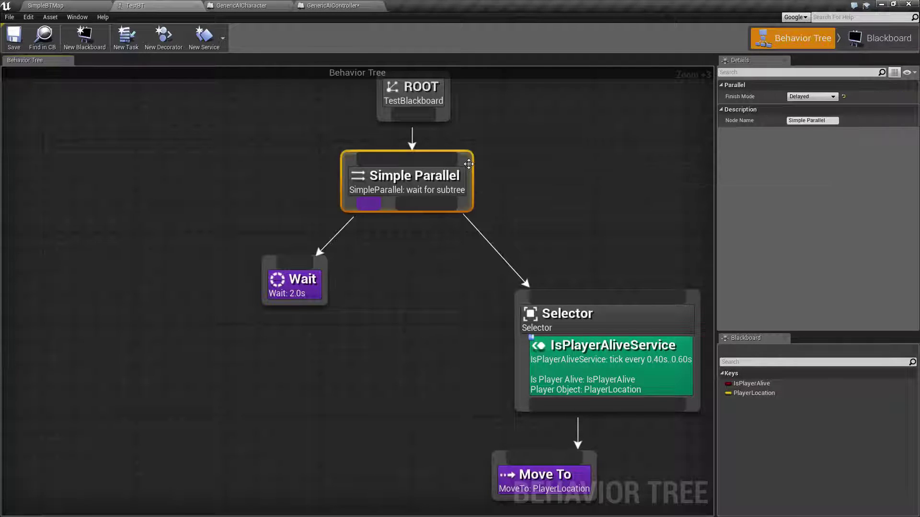
right_click(543, 140)
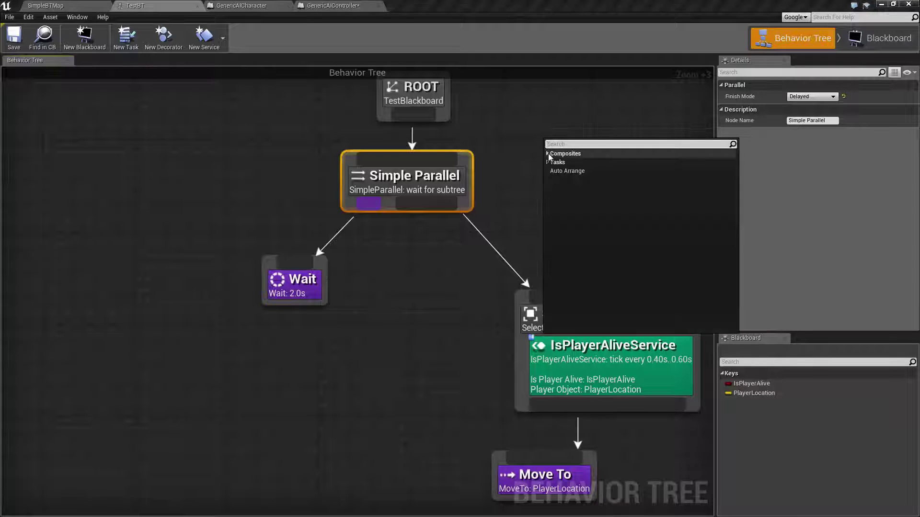
click(500, 125)
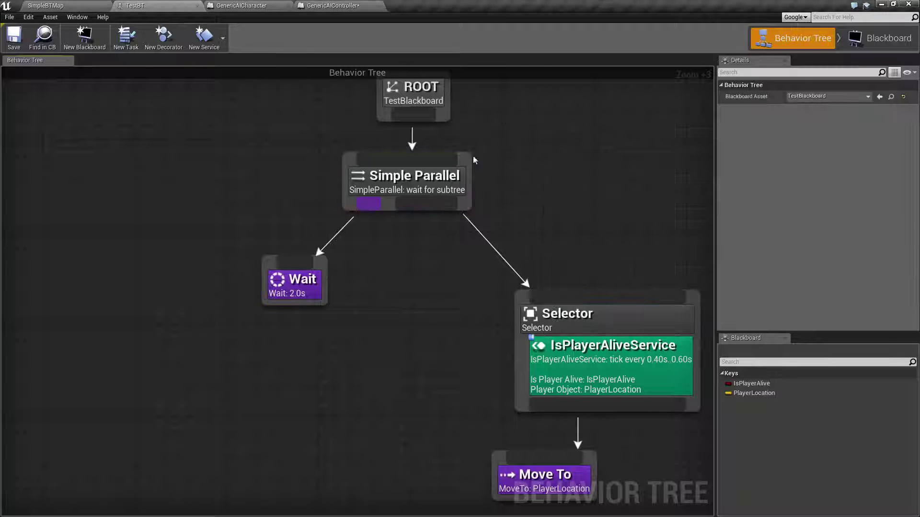
click(460, 163)
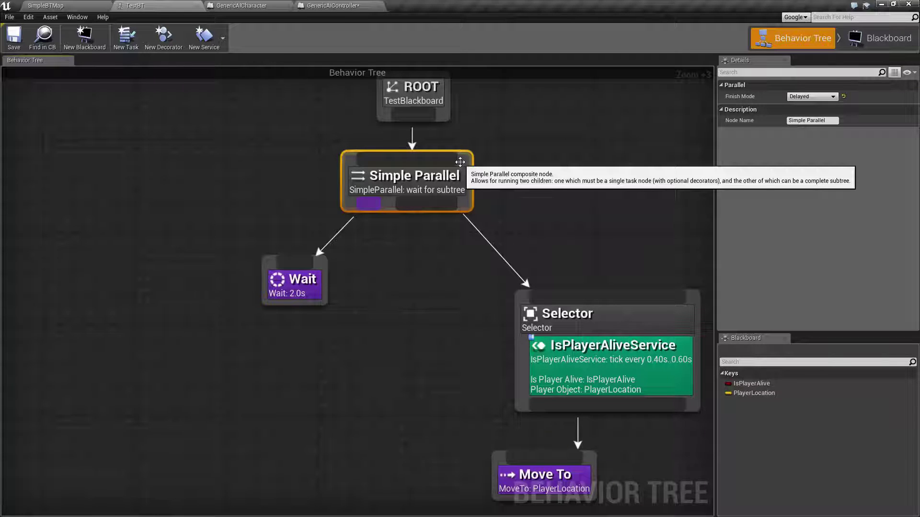
right_click(424, 182)
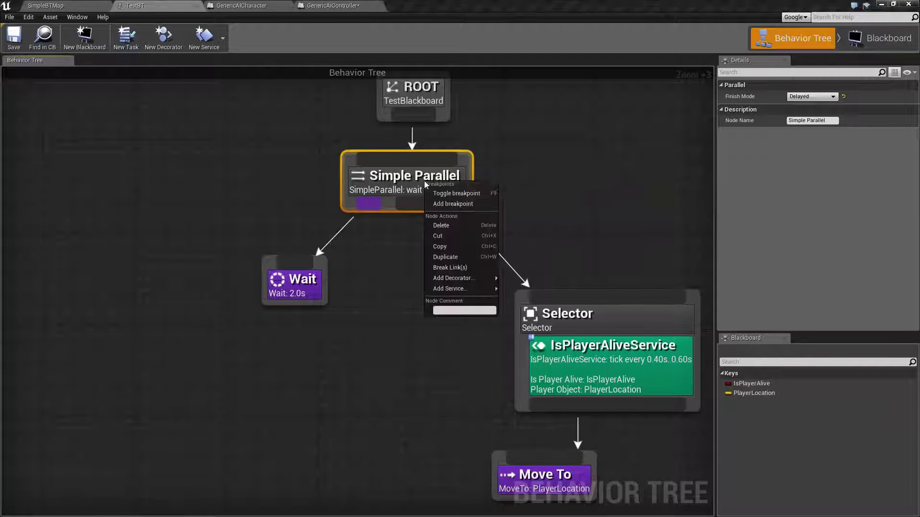
mouse_move(453, 279)
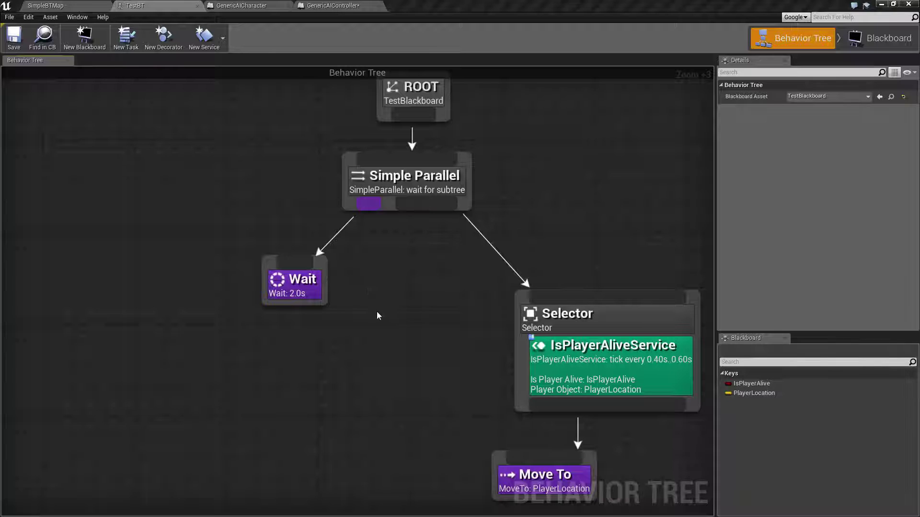
- Box-select the Wait, Selector and Move To nodes, then clear the selection
right_drag(377, 315, 378, 229)
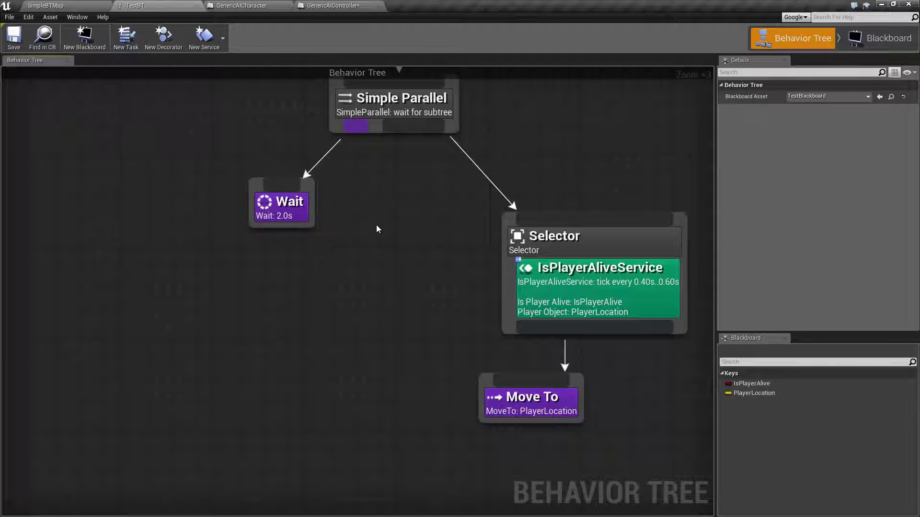
drag(343, 251, 371, 252)
right_drag(437, 254, 396, 213)
drag(402, 176, 653, 383)
click(362, 269)
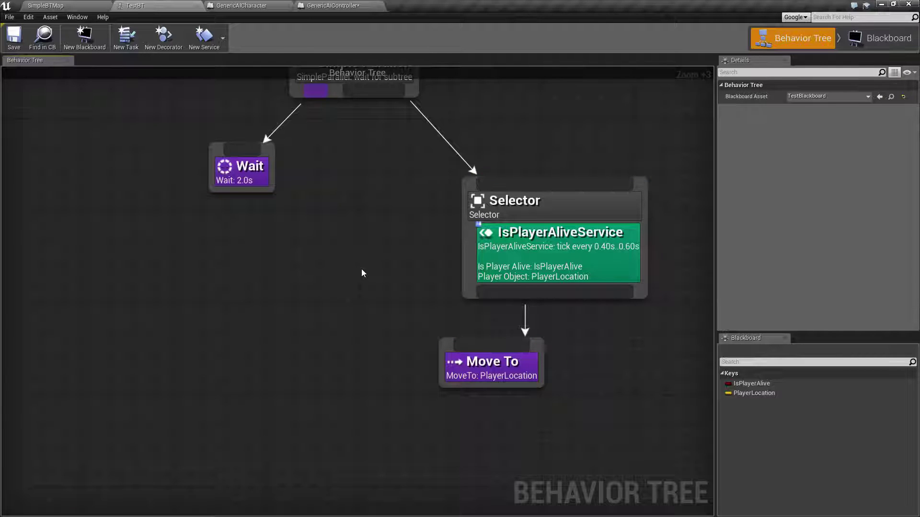
right_drag(361, 273, 418, 388)
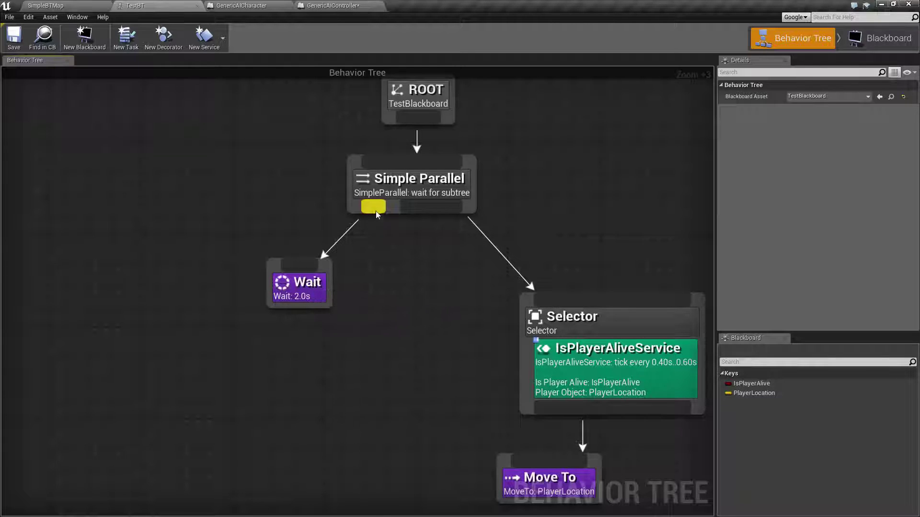
- Start main-task and background links from Simple Parallel, but cancel both without adding nodes
drag(377, 214, 387, 277)
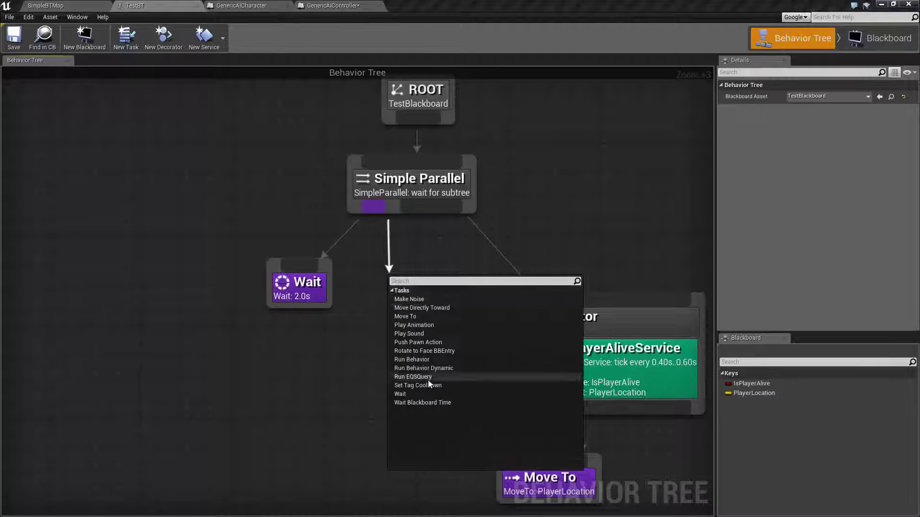
click(355, 315)
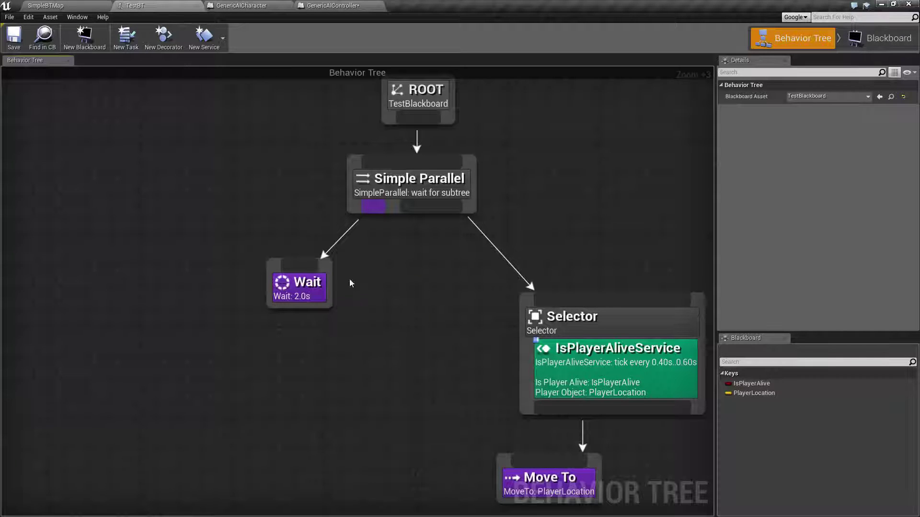
click(311, 289)
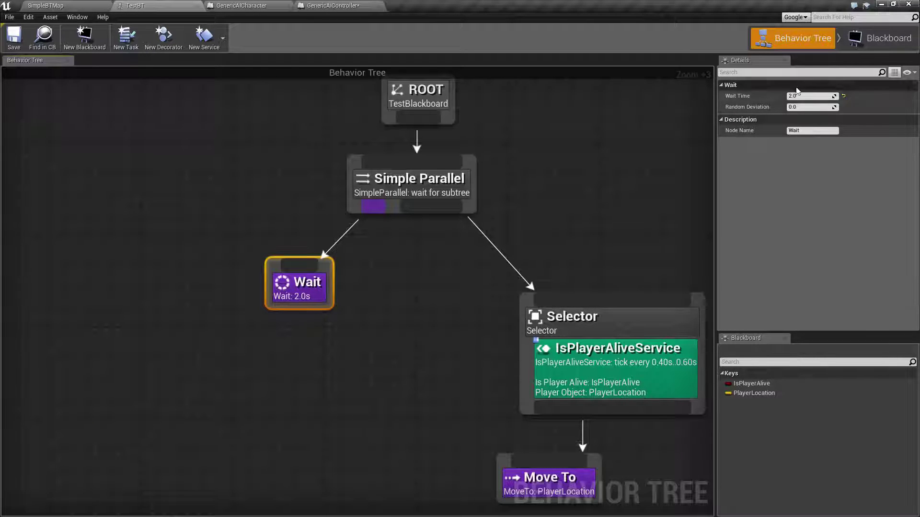
right_drag(440, 316, 368, 244)
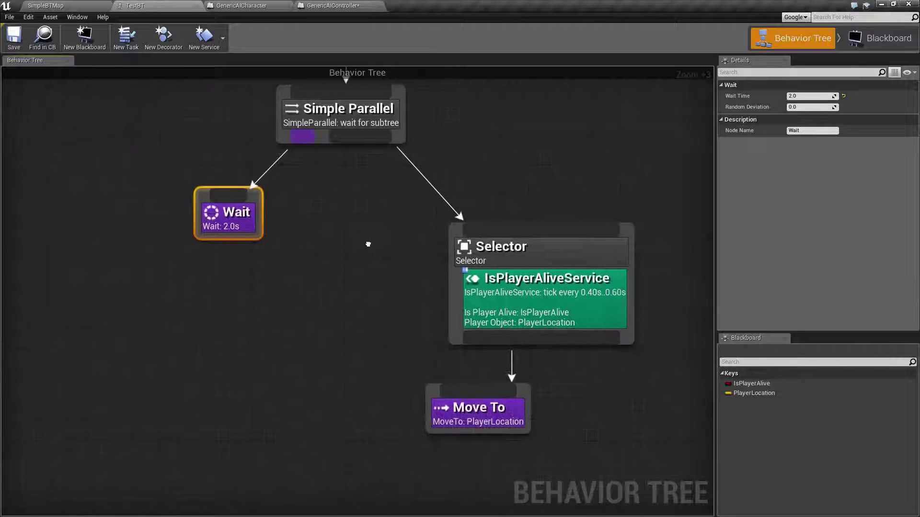
drag(358, 140, 378, 245)
click(381, 261)
click(381, 261)
click(354, 266)
right_drag(353, 267, 326, 273)
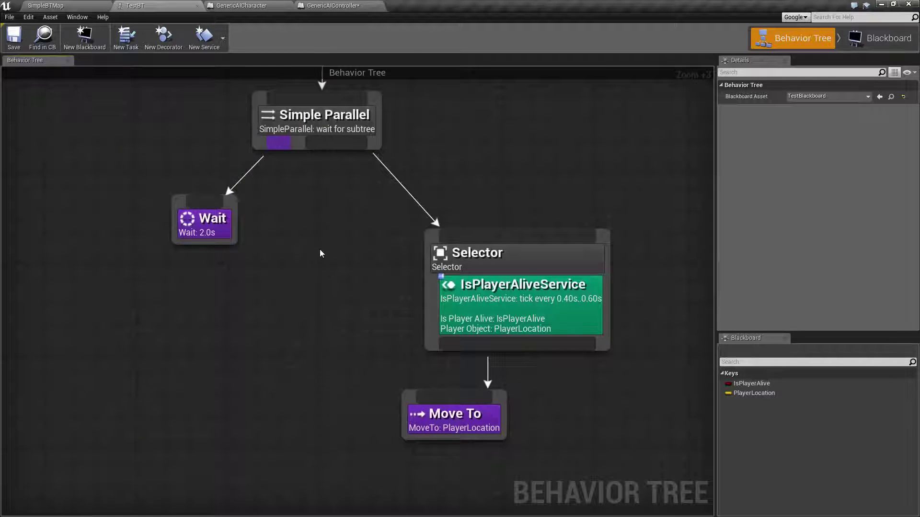
- Inspect the Wait, Selector, IsPlayerAliveService and Move To nodes, then recentre on ROOT
drag(134, 175, 272, 260)
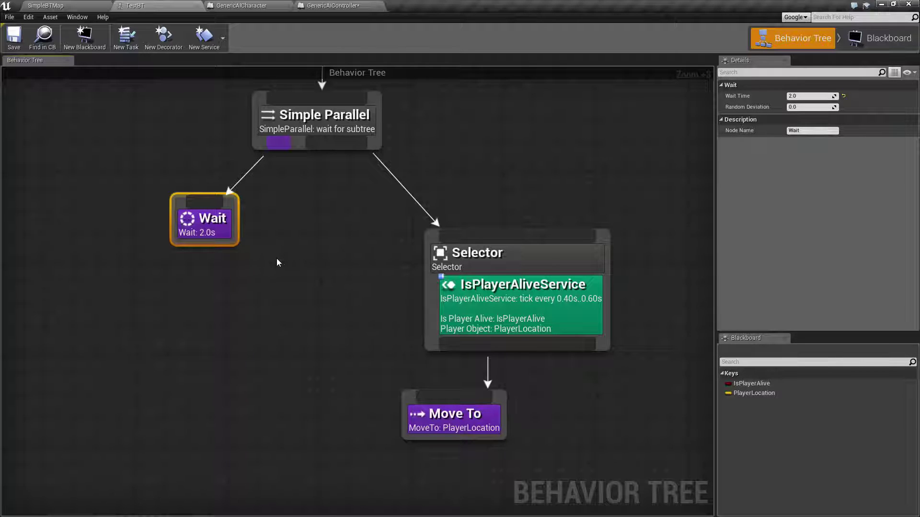
right_drag(276, 257, 315, 263)
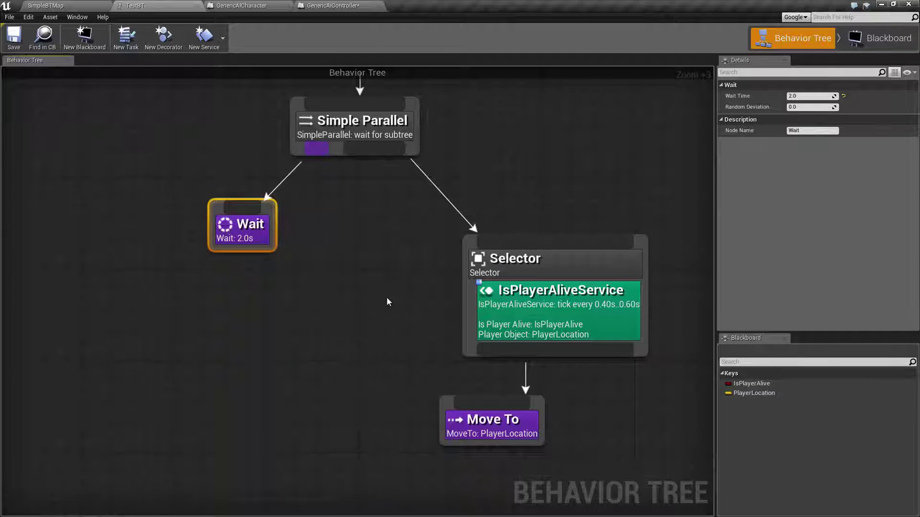
right_drag(387, 297, 348, 224)
drag(338, 157, 605, 387)
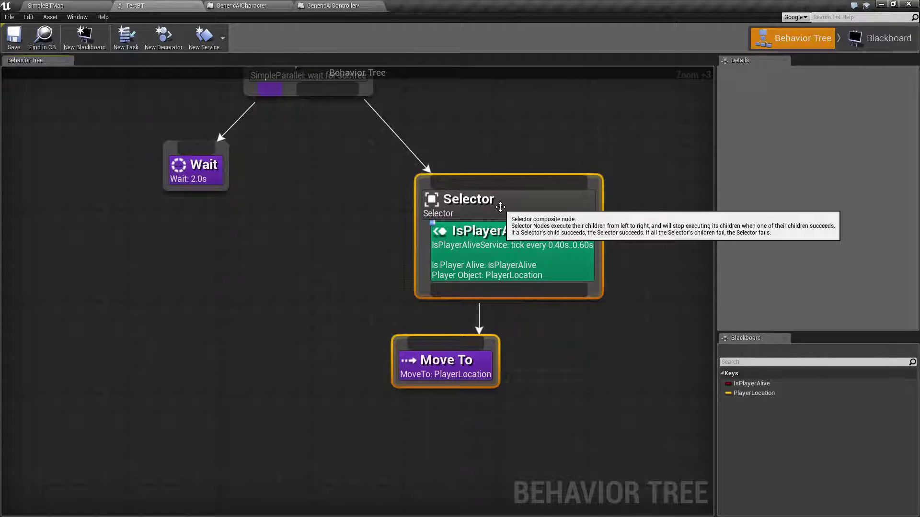
click(485, 196)
click(512, 270)
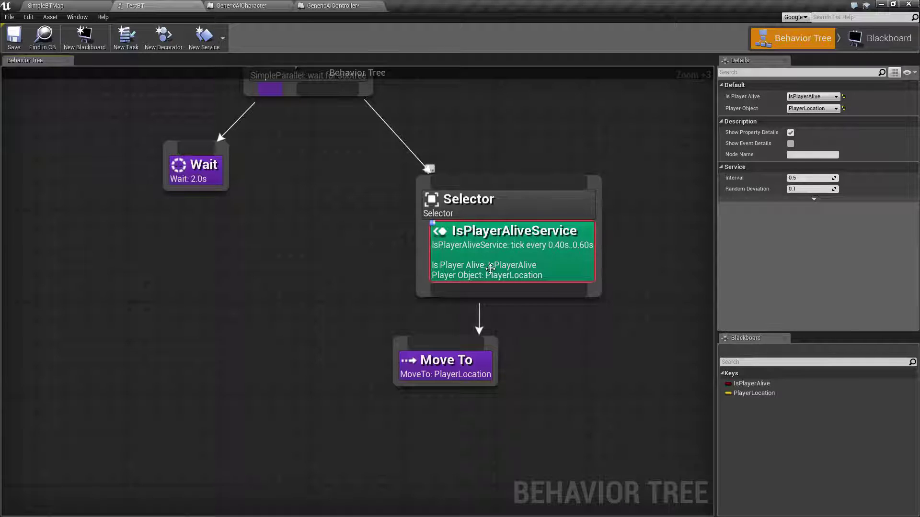
right_drag(340, 298, 353, 273)
drag(356, 287, 552, 367)
click(344, 275)
right_drag(381, 227, 418, 327)
scroll(377, 324, down, 1)
right_drag(368, 293, 375, 329)
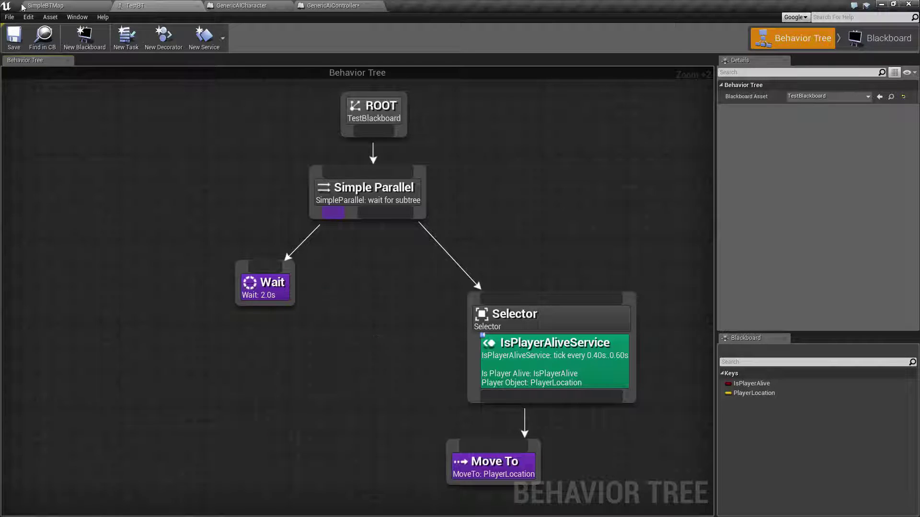
- Play SimpleBTMap and watch TestBT run with Delayed finish mode, then stop it
click(45, 5)
click(467, 37)
click(144, 5)
right_drag(375, 293, 346, 250)
scroll(343, 265, down, 1)
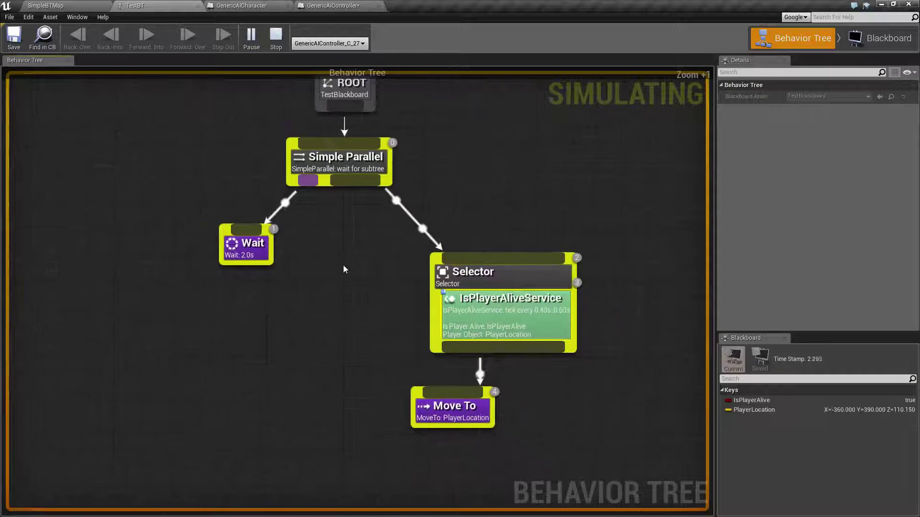
right_drag(372, 301, 389, 321)
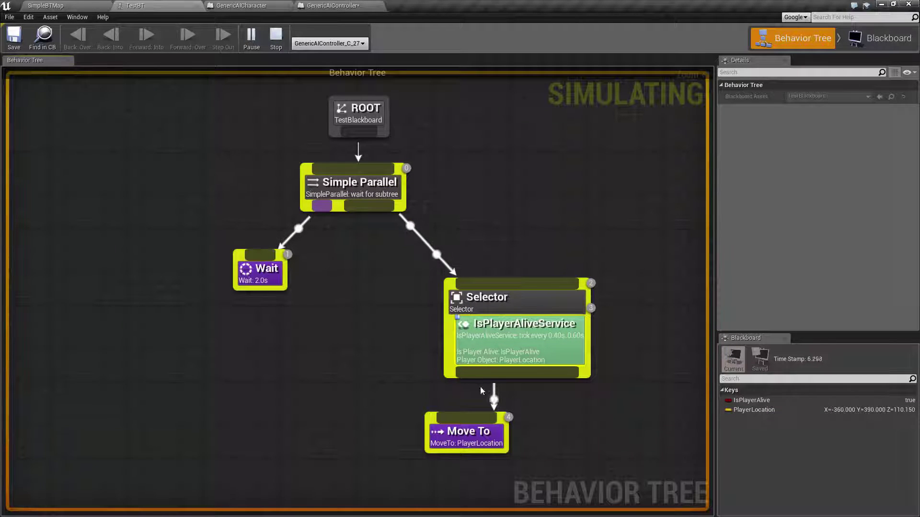
click(355, 185)
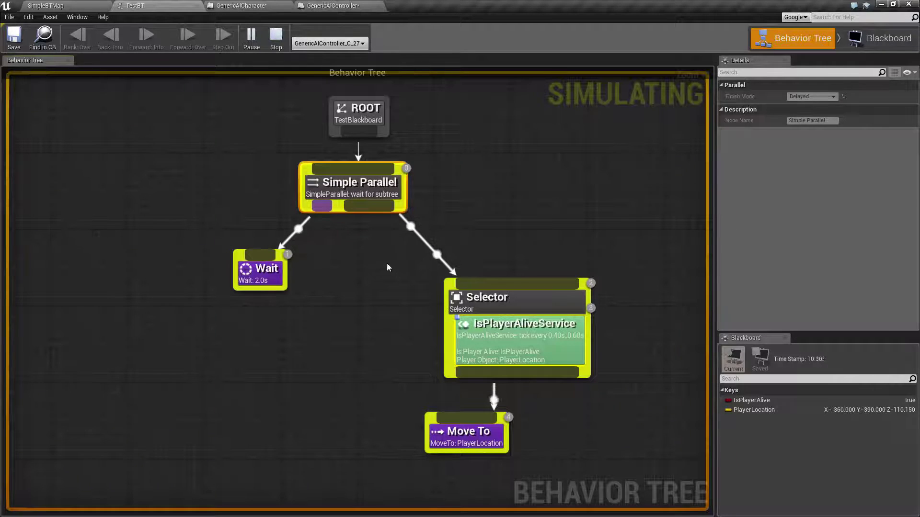
click(275, 40)
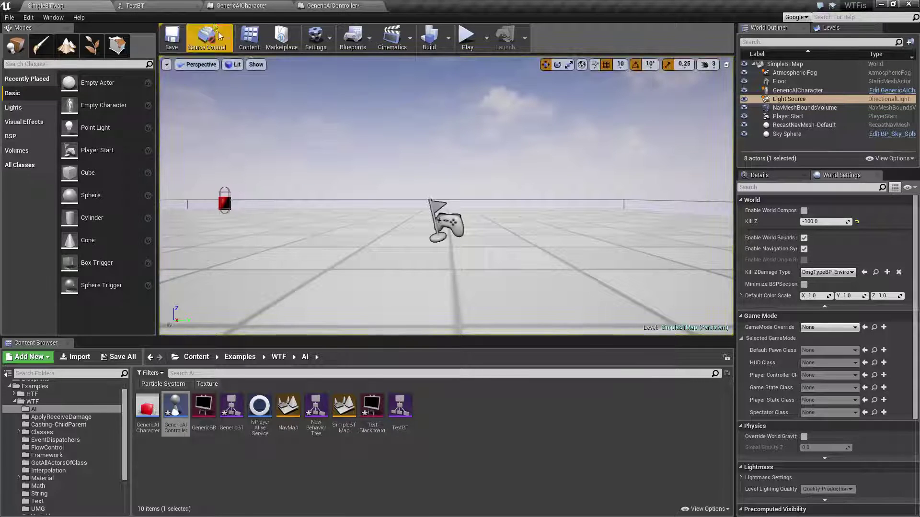
- In TestBT, change the Simple Parallel node's Finish Mode to Immediate
click(168, 6)
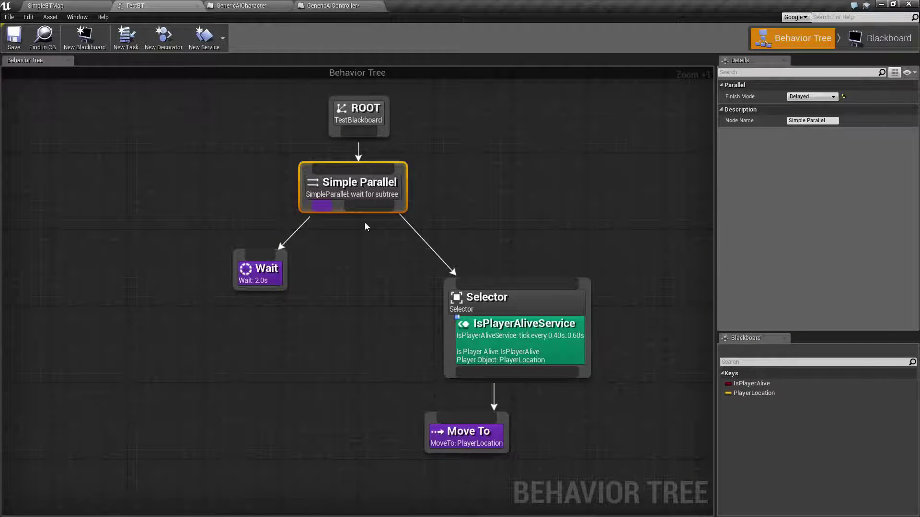
drag(251, 147, 444, 216)
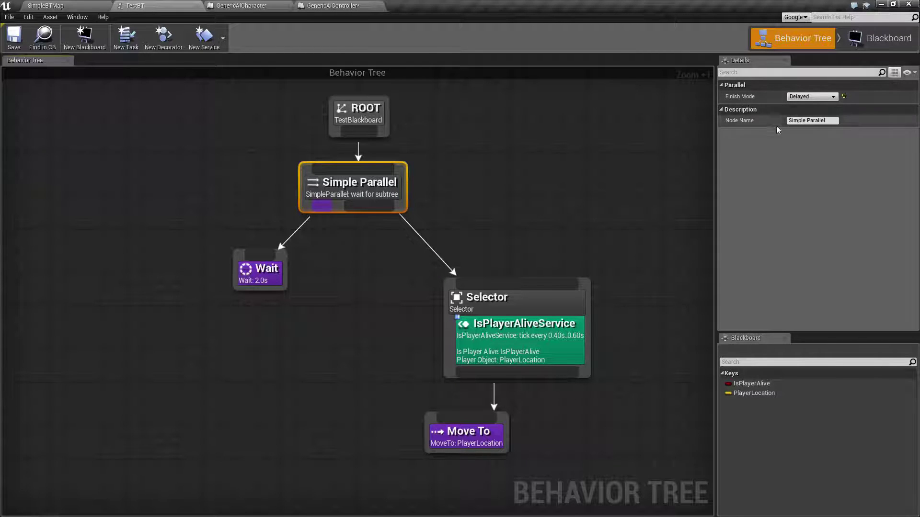
click(798, 97)
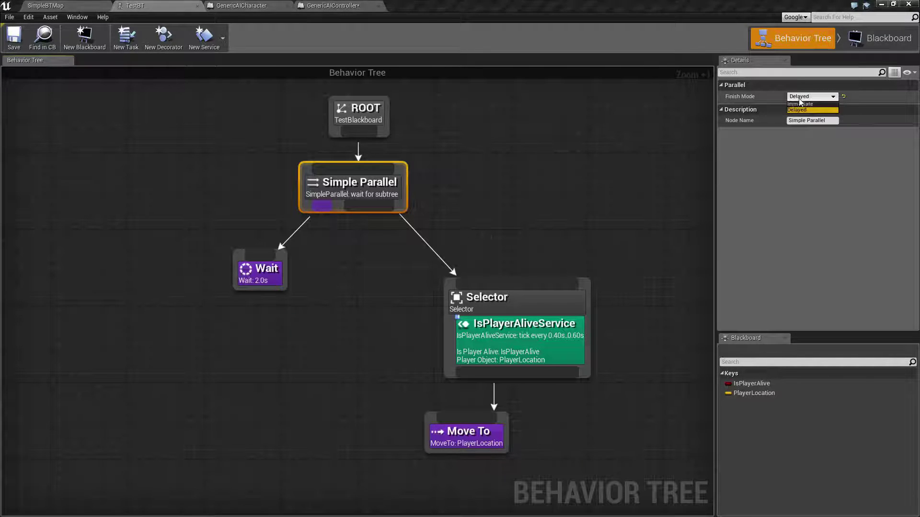
key(Up)
key(Return)
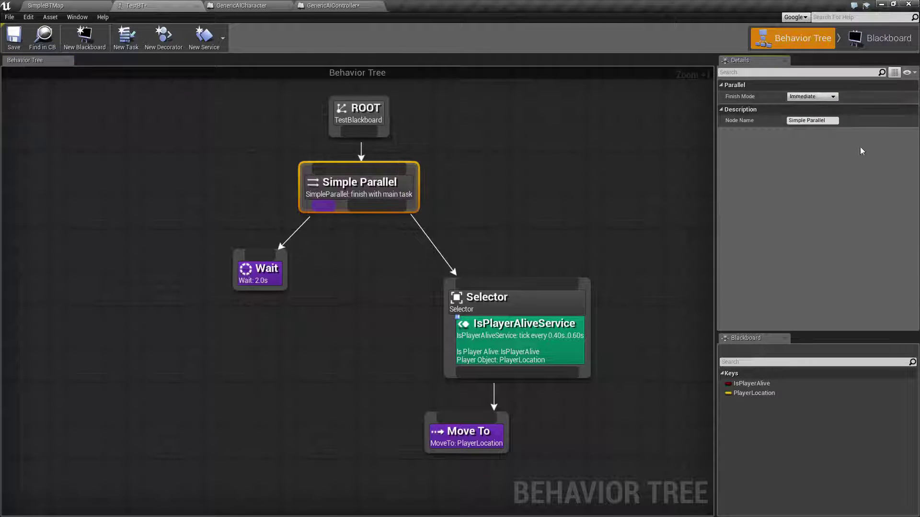
- Recentre the tree on ROOT and box-select the Wait node and then all five nodes
right_drag(324, 313, 329, 267)
drag(181, 128, 634, 430)
click(380, 339)
right_drag(381, 334, 373, 345)
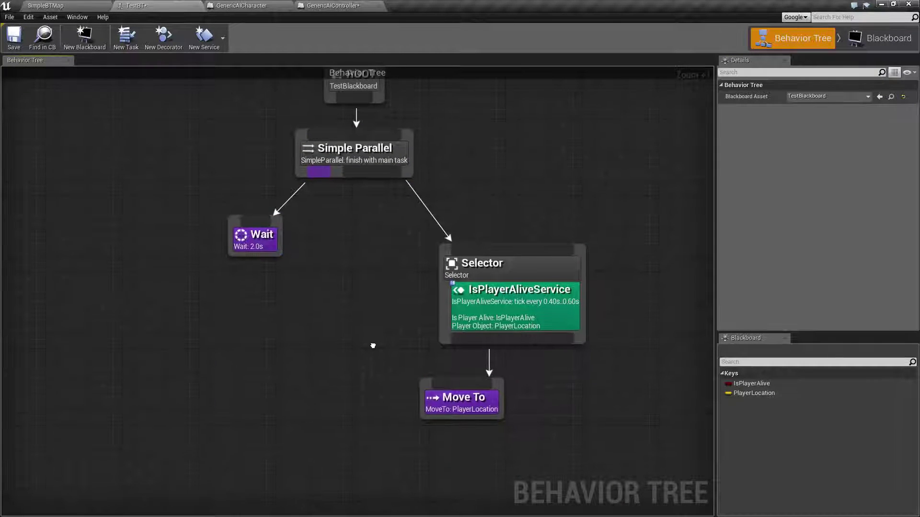
right_drag(361, 283, 364, 304)
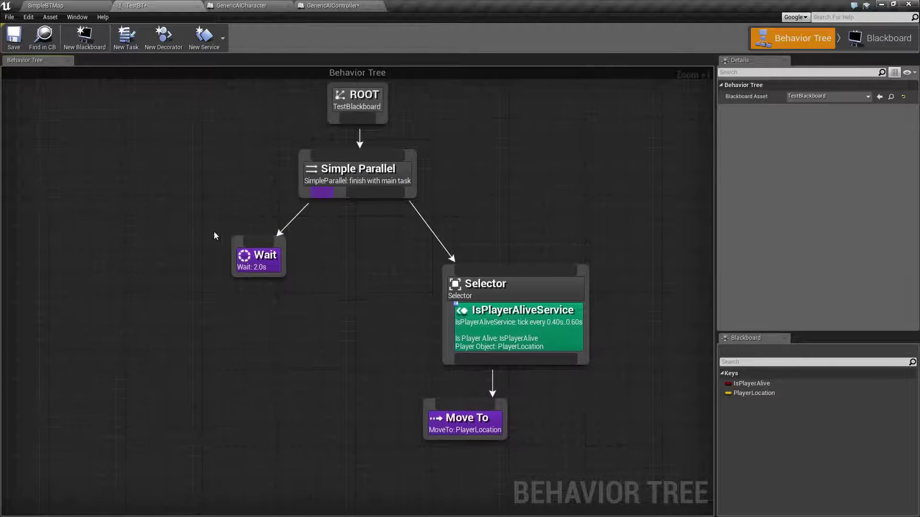
drag(214, 227, 305, 289)
drag(206, 93, 530, 411)
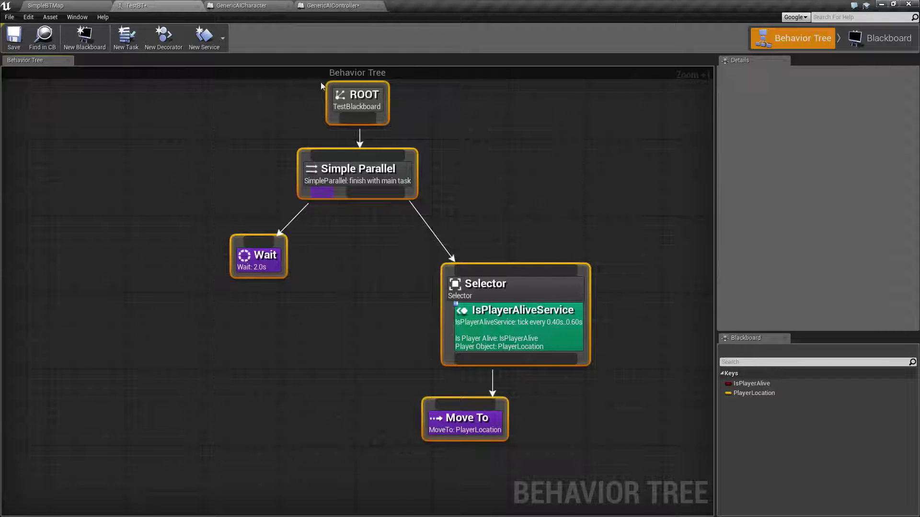
- Play the SimpleBTMap level and return to TestBT to watch it simulate
click(71, 6)
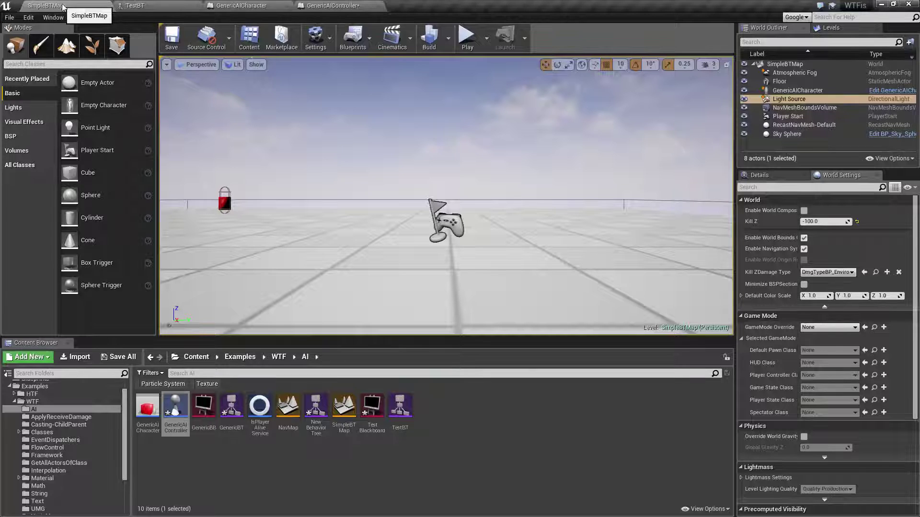
click(467, 35)
click(135, 6)
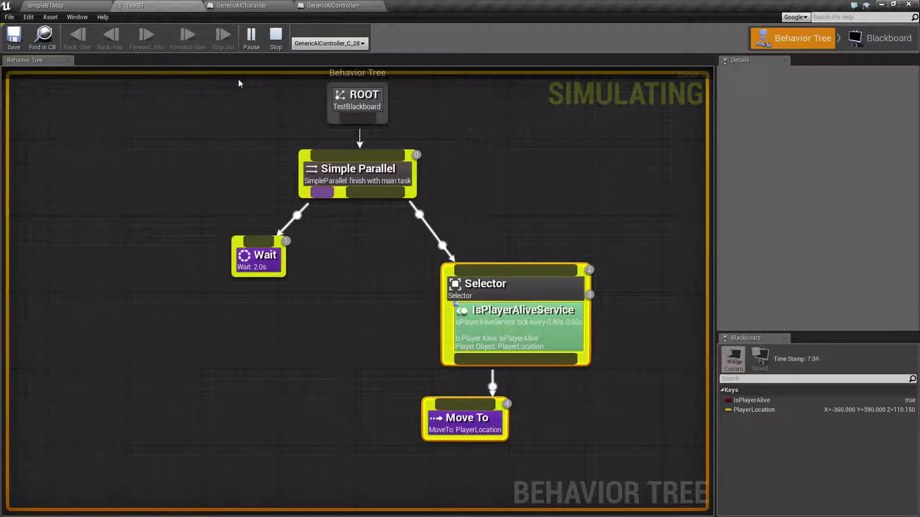
- During simulation, inspect the Wait task, then Simple Parallel, confirming Finish Mode is Immediate
click(355, 277)
mouse_move(260, 250)
click(267, 268)
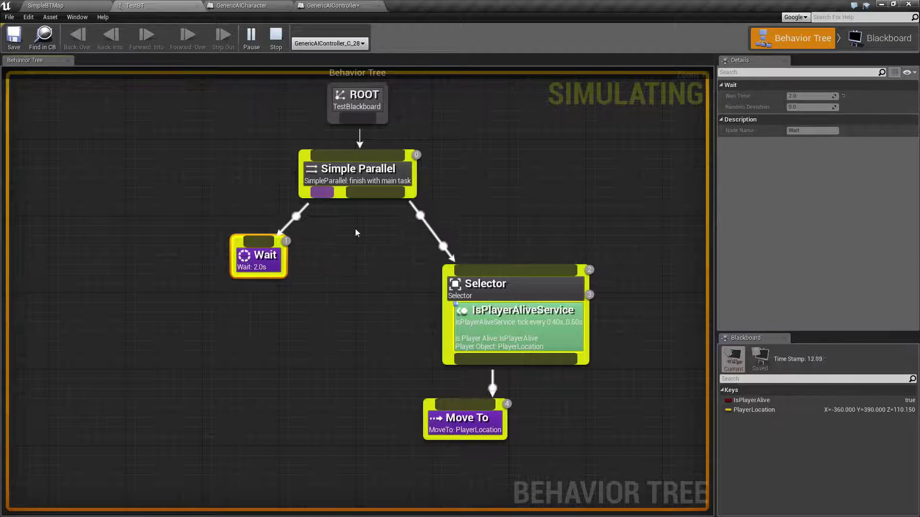
click(359, 166)
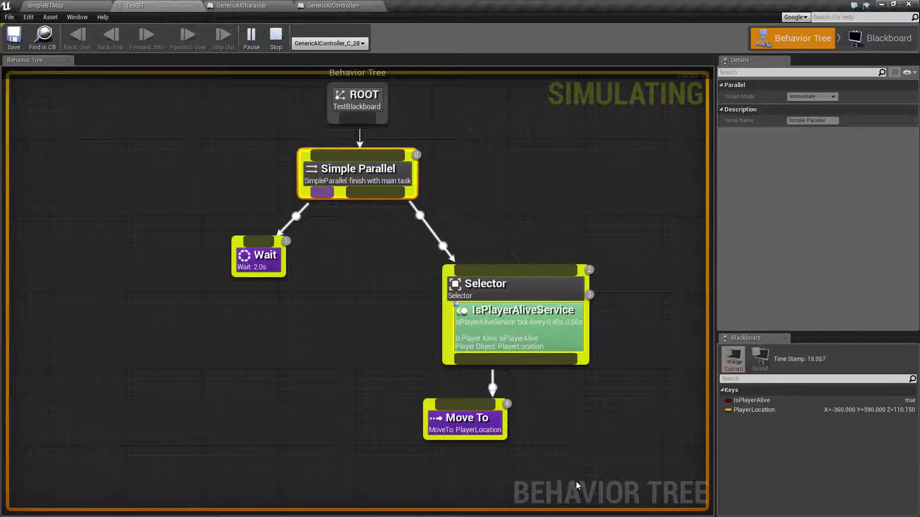
drag(250, 139, 425, 210)
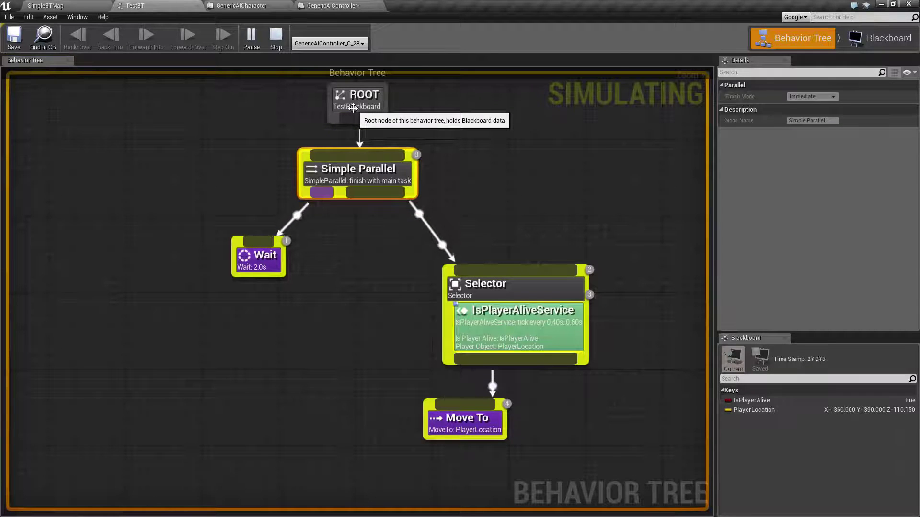
- Stop the simulation and look over the level view and the TestBT Selector/Move To nodes
click(275, 39)
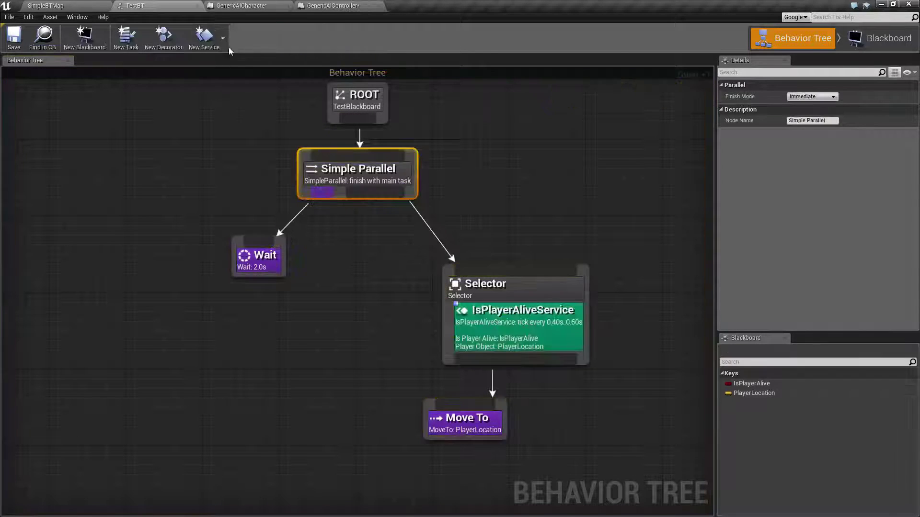
click(62, 6)
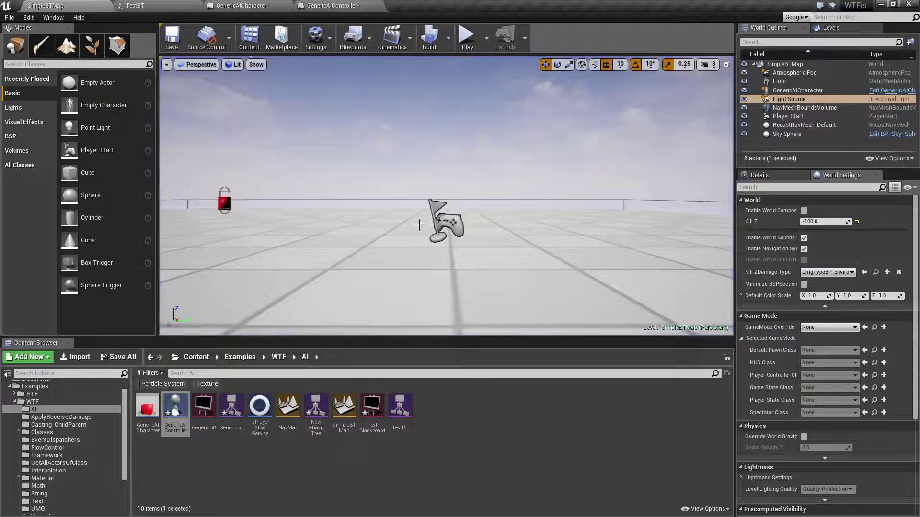
right_drag(415, 224, 360, 183)
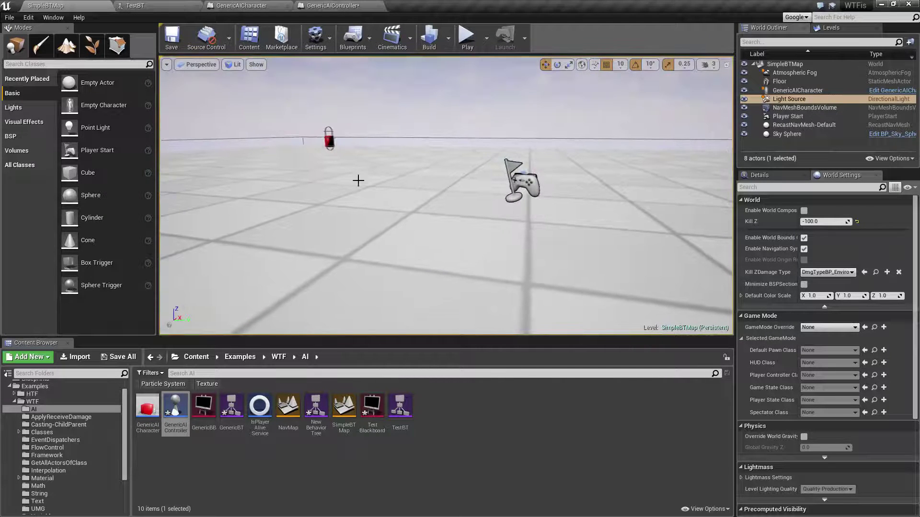
click(158, 5)
right_drag(428, 351, 361, 212)
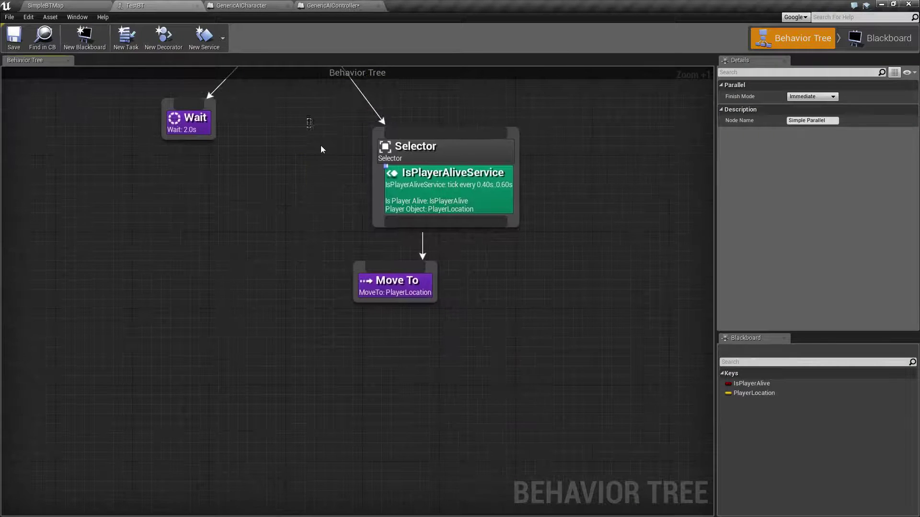
drag(360, 212, 440, 309)
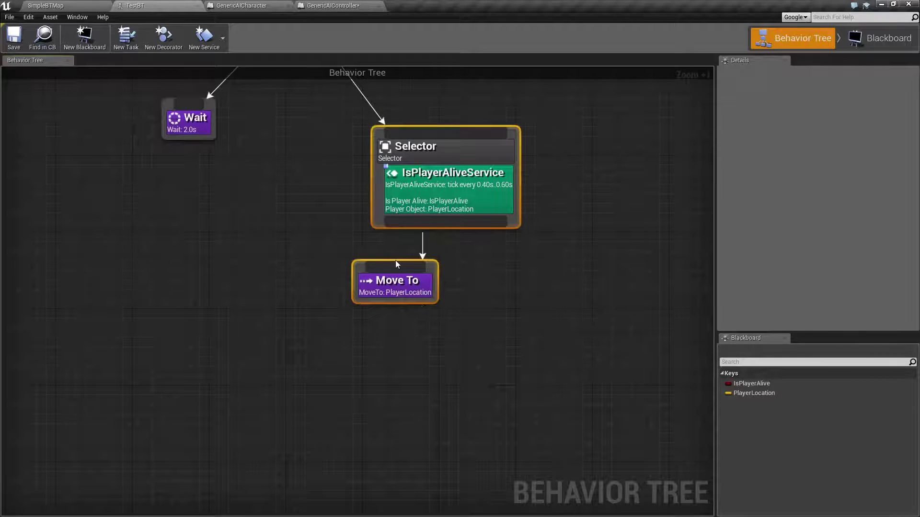
right_drag(236, 205, 263, 245)
- Play-test SimpleBTMap until the AI reaches the player, then exit with Esc
click(46, 5)
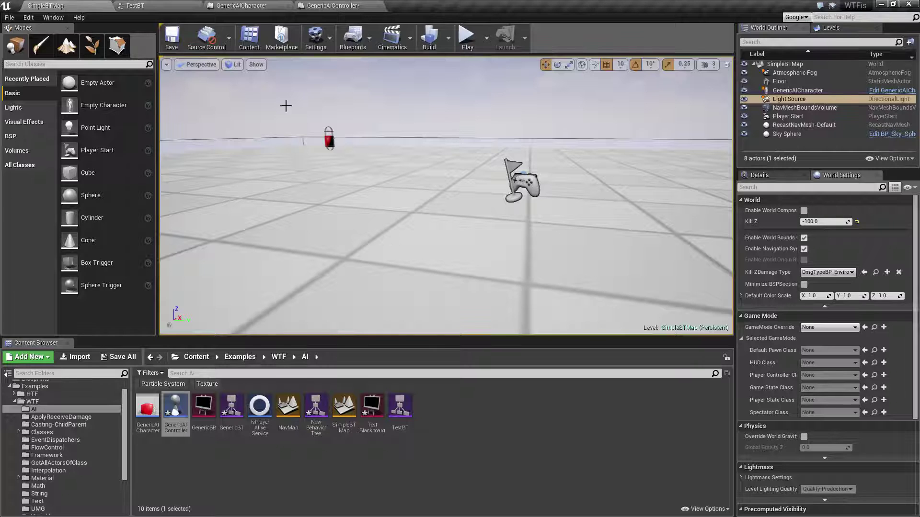
click(466, 38)
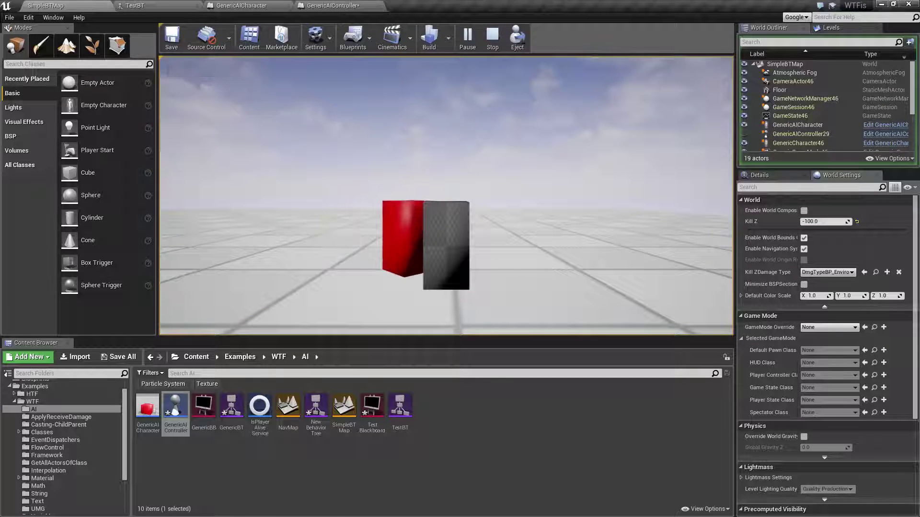
key(Escape)
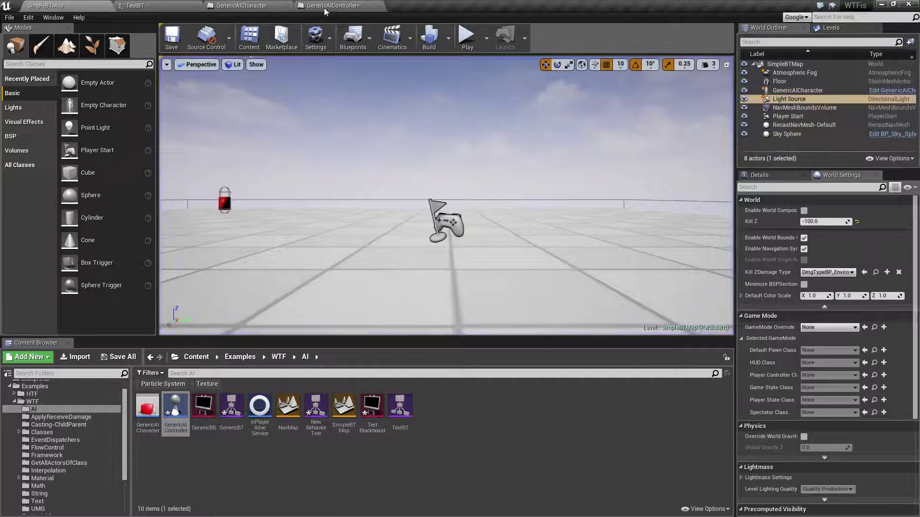
- Reopen TestBT and box-select ROOT, Simple Parallel and Wait, then Selector and Move To
click(324, 6)
click(173, 5)
right_drag(343, 176, 414, 278)
drag(213, 134, 375, 283)
right_drag(376, 283, 363, 241)
drag(385, 196, 581, 381)
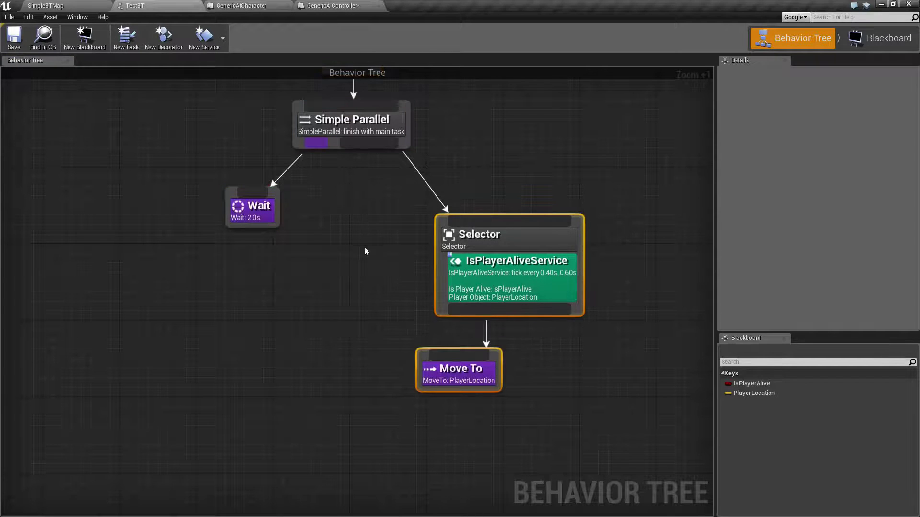
right_drag(366, 250, 378, 386)
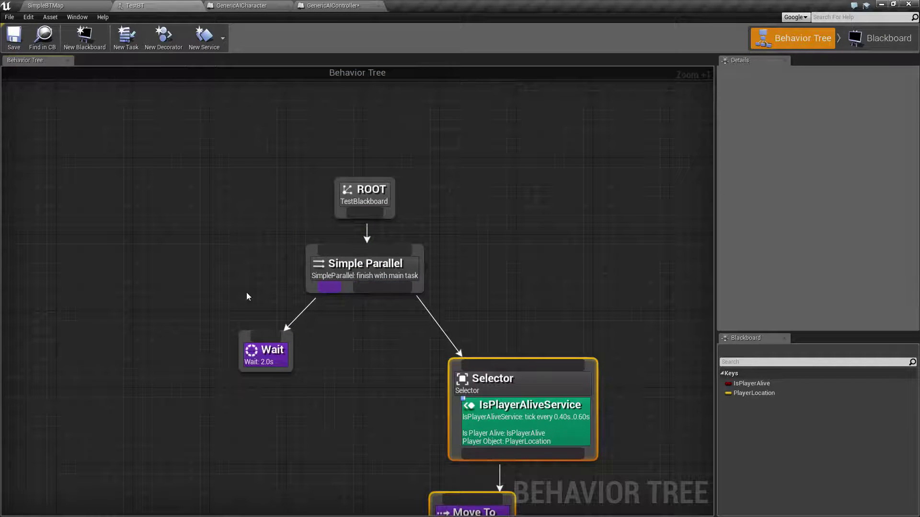
drag(163, 153, 387, 394)
- Reselect Wait, Selector/Move To and Simple Parallel in turn, ending with nothing selected
right_drag(387, 393, 314, 256)
drag(153, 193, 237, 255)
right_drag(302, 283, 283, 266)
drag(285, 186, 475, 377)
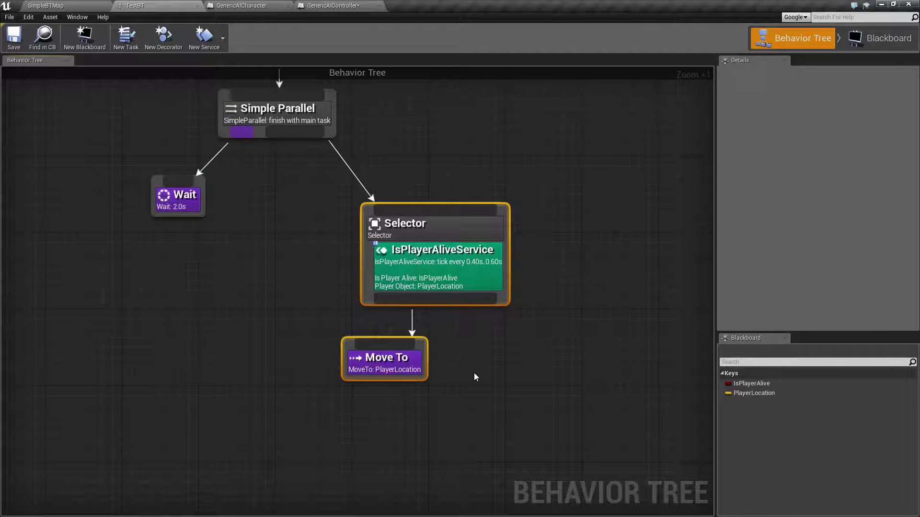
drag(263, 178, 487, 390)
right_drag(331, 266, 355, 336)
drag(300, 311, 156, 208)
click(273, 261)
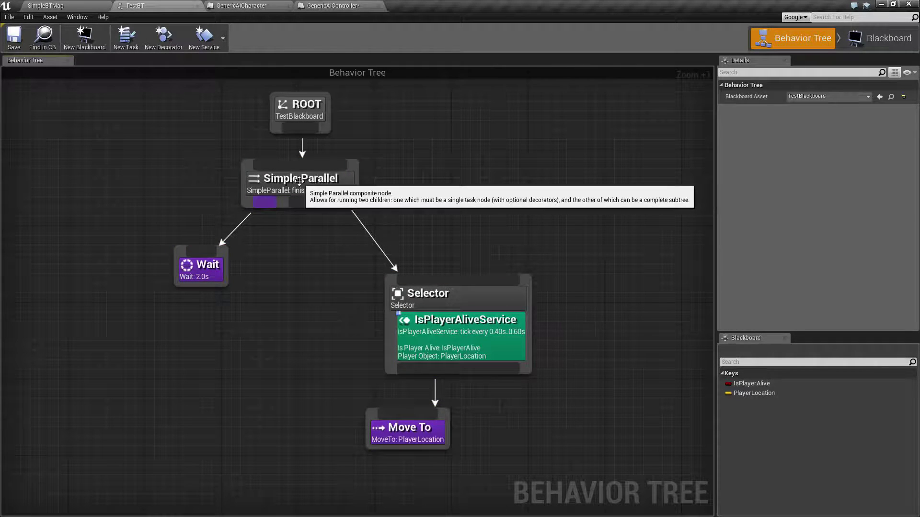
- Set the Simple Parallel node's Finish Mode to Delayed
click(314, 200)
click(812, 96)
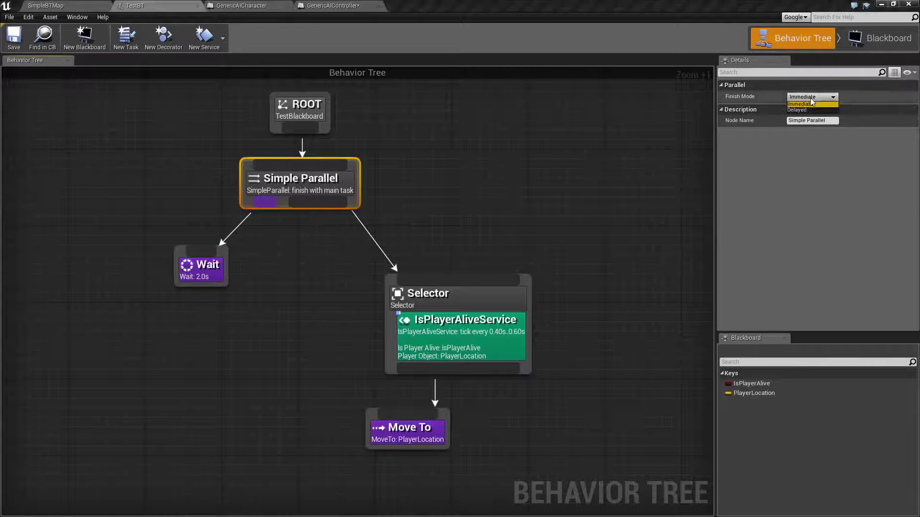
click(804, 115)
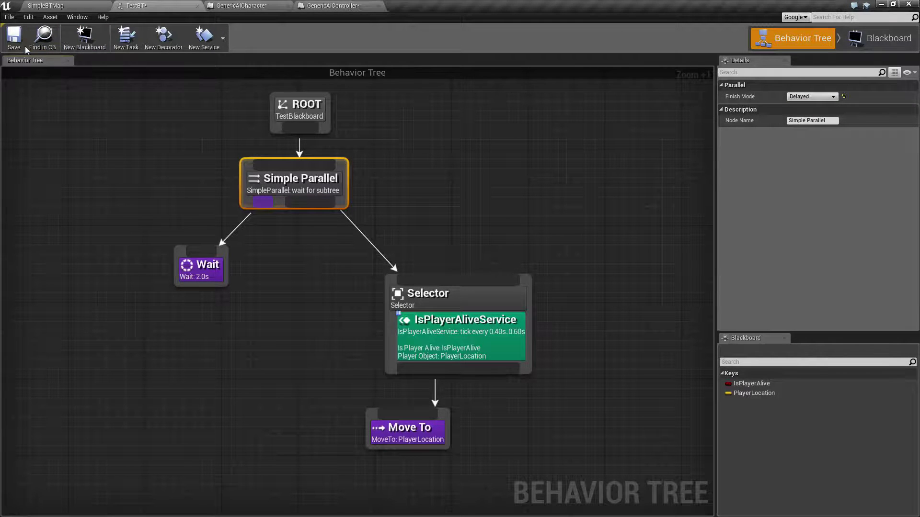
- Save the TestBT tree and start playing the SimpleBTMap level
click(13, 37)
click(45, 5)
click(467, 36)
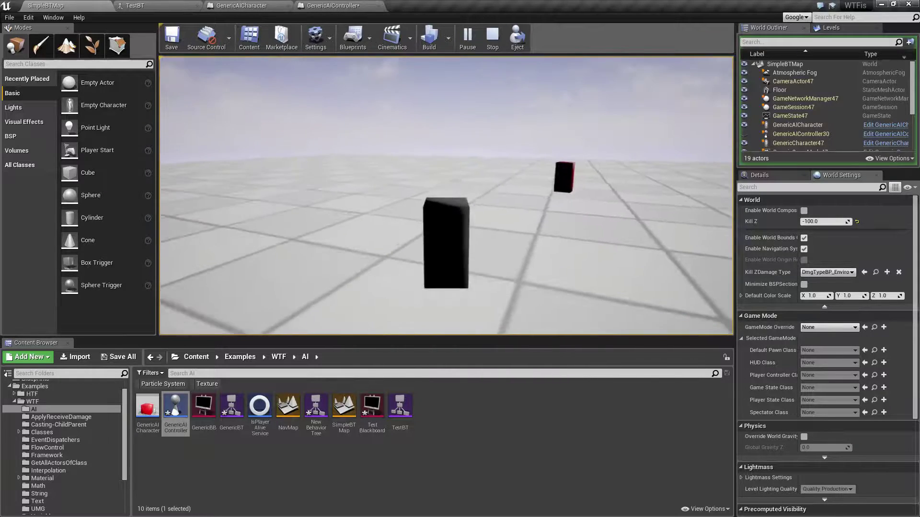
- Stop the play test and back in TestBT, inspect the Wait and Simple Parallel settings
key(Escape)
click(320, 6)
click(163, 6)
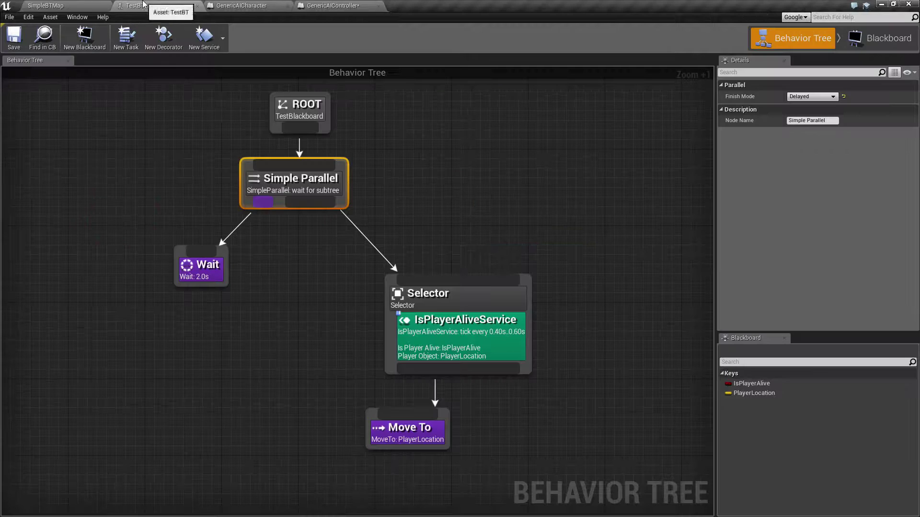
drag(208, 112, 360, 258)
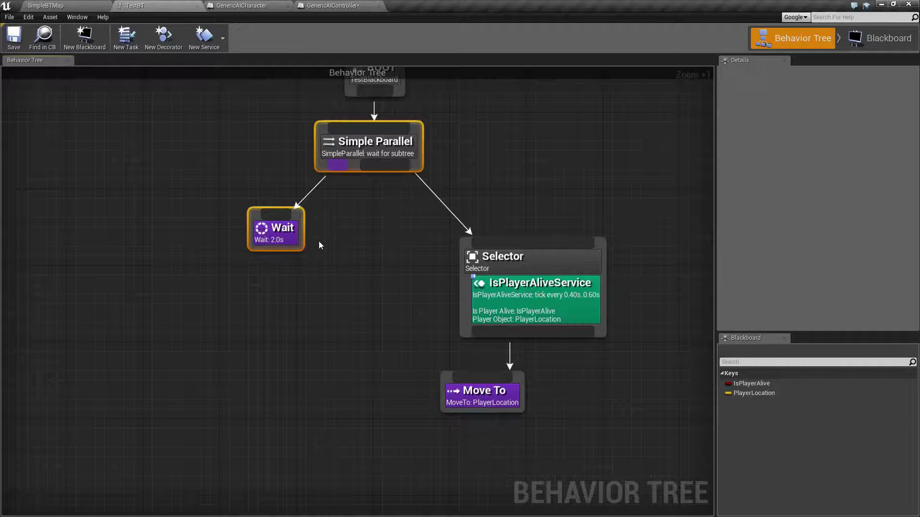
right_drag(347, 253, 301, 273)
click(244, 253)
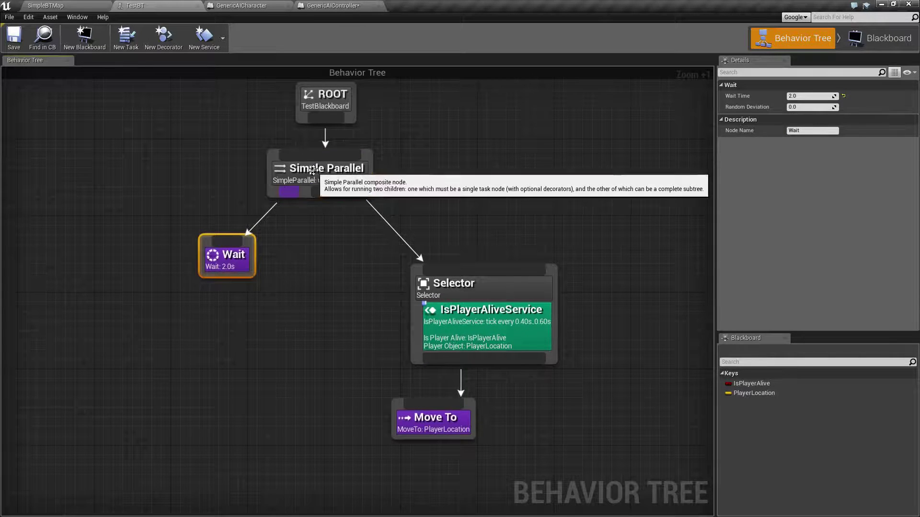
click(316, 173)
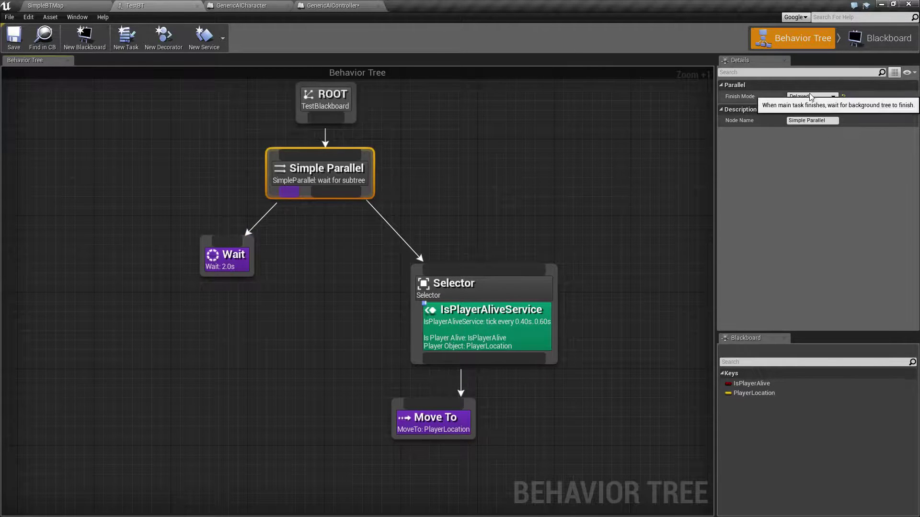
- Bring ROOT into view and reselect Simple Parallel to confirm its Delayed finish mode
right_drag(509, 175, 514, 135)
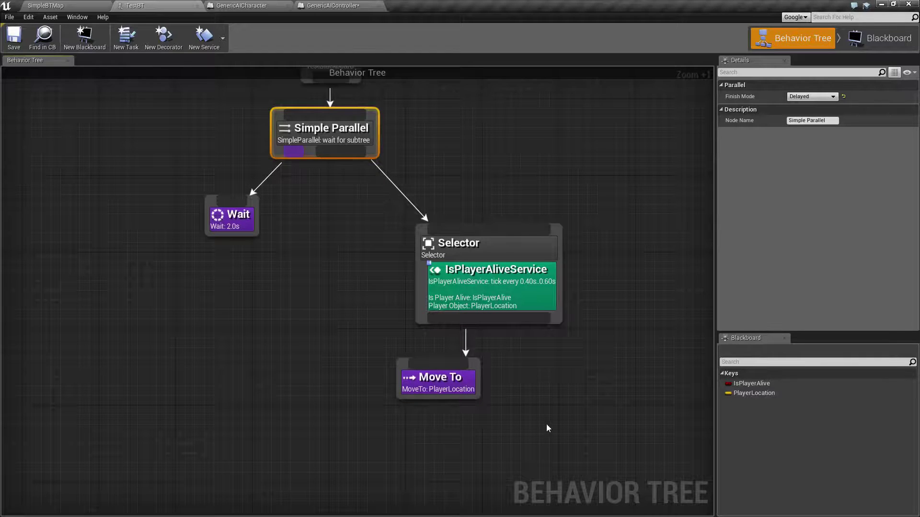
right_drag(254, 96, 258, 164)
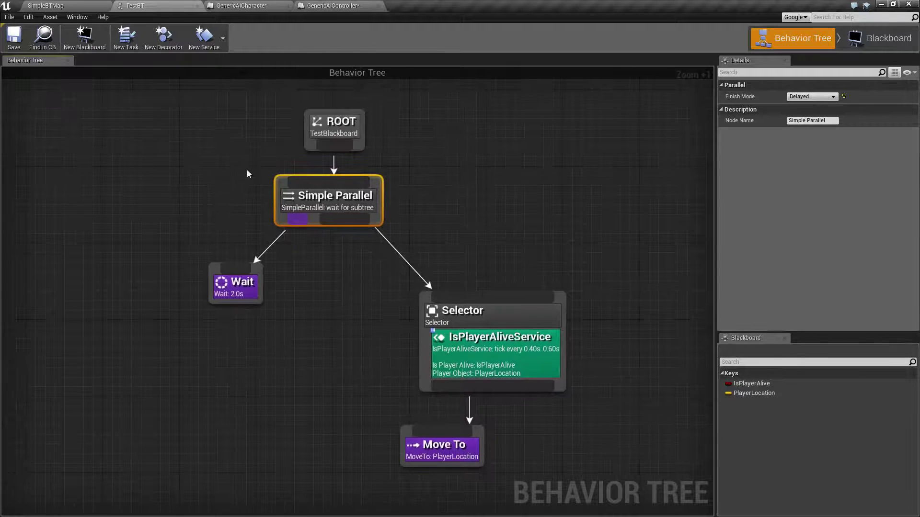
drag(245, 168, 364, 277)
click(347, 280)
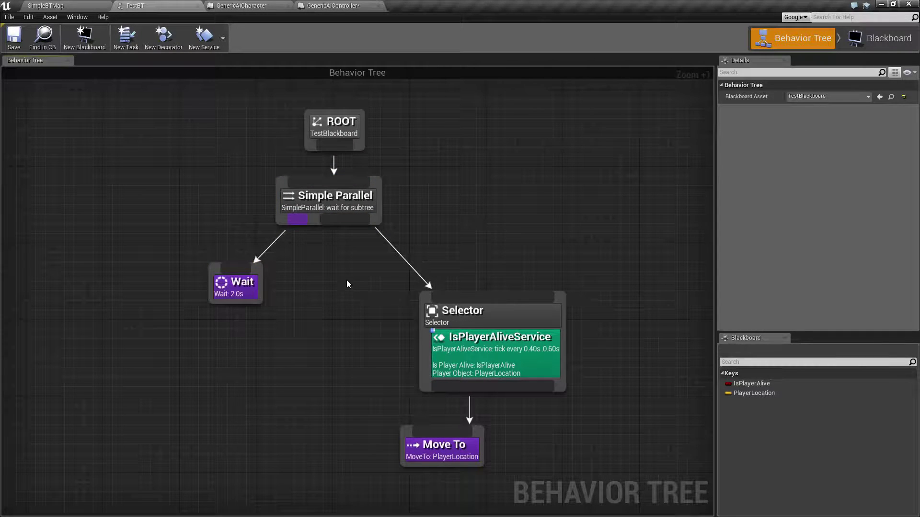
click(332, 208)
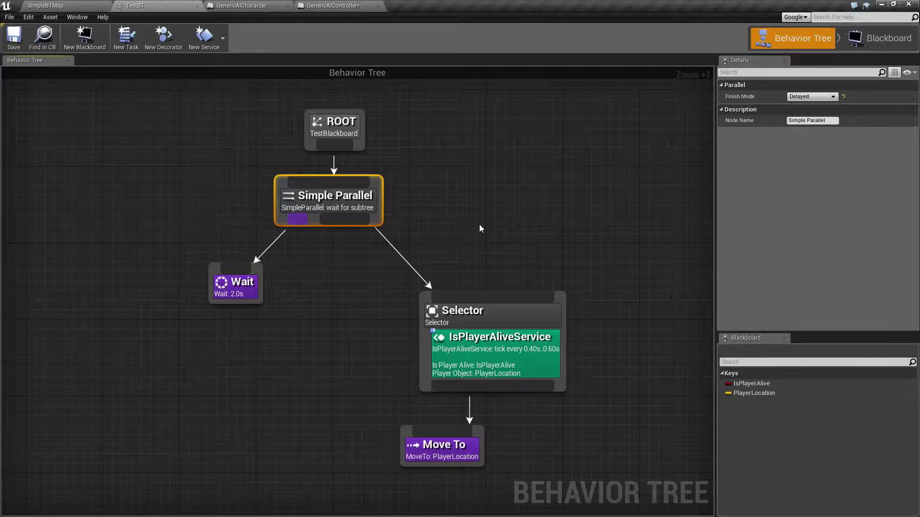
drag(246, 210, 391, 358)
click(289, 273)
drag(186, 216, 276, 308)
click(333, 289)
drag(343, 257, 527, 432)
click(362, 297)
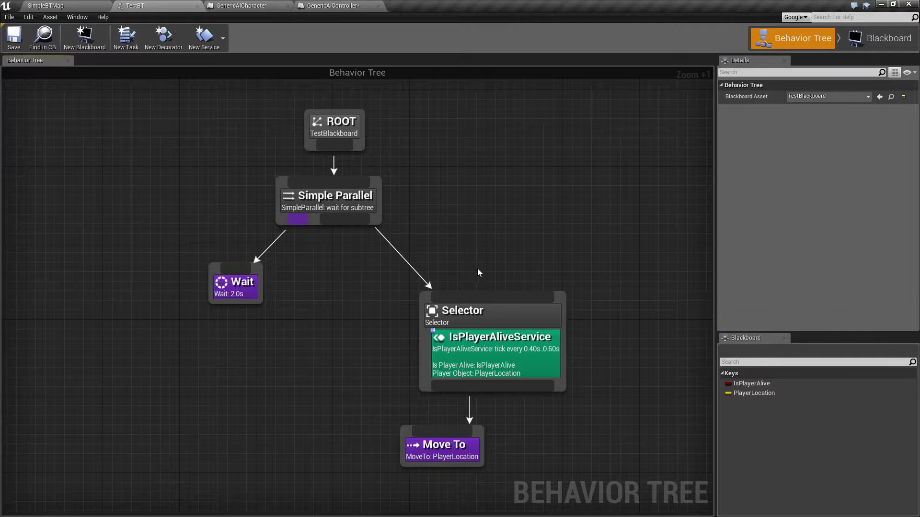
click(460, 354)
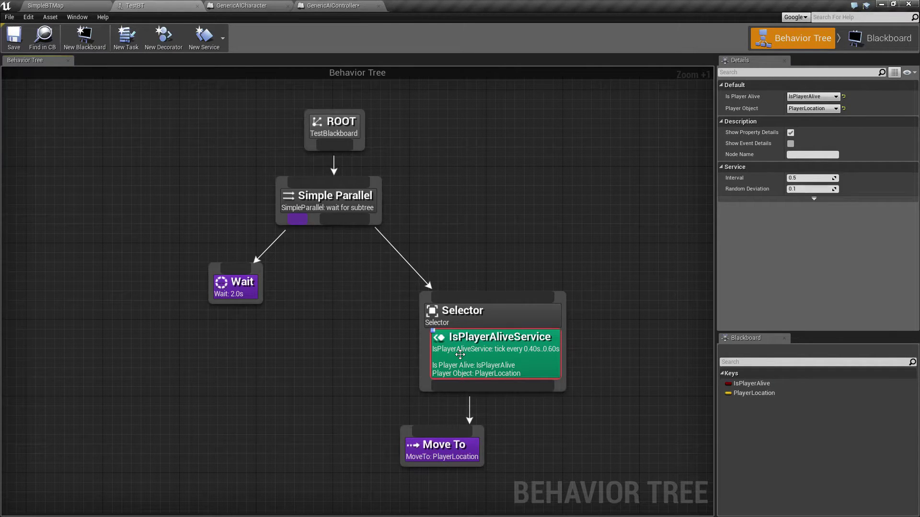
right_drag(261, 328, 293, 300)
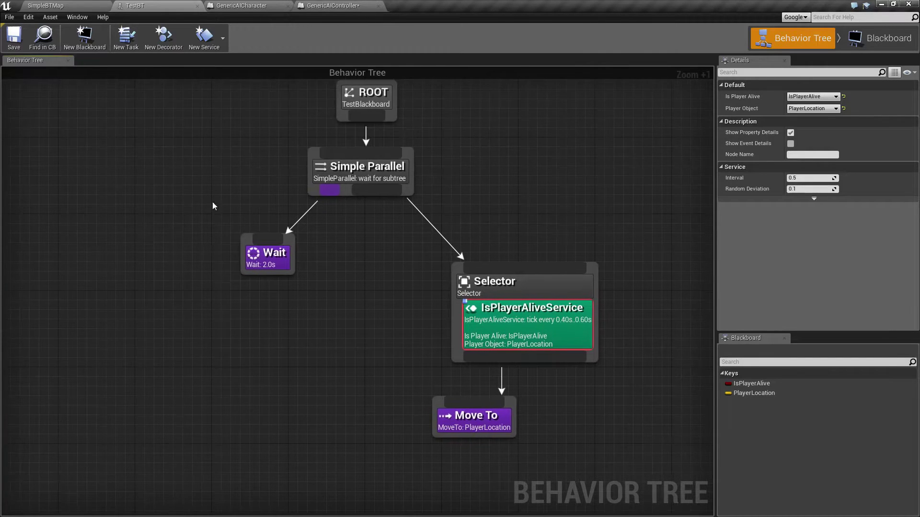
drag(190, 174, 544, 426)
click(392, 364)
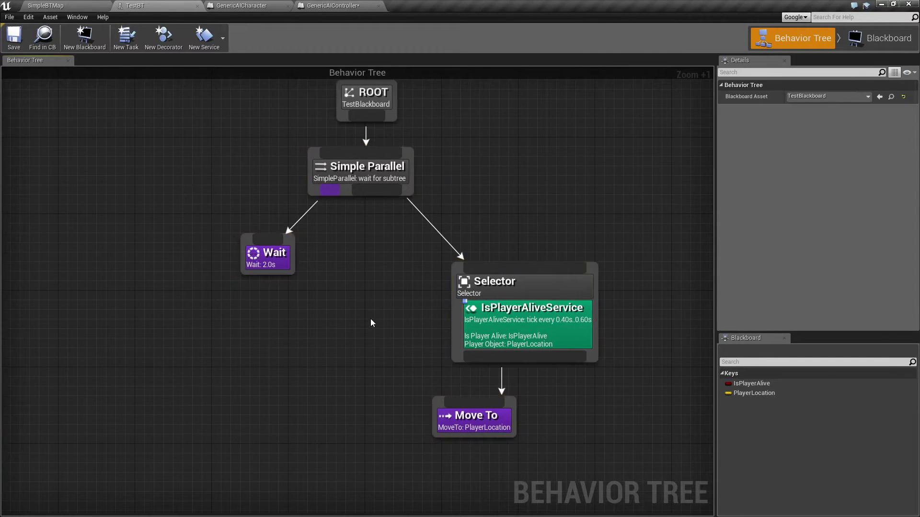
right_drag(383, 298, 388, 326)
click(364, 204)
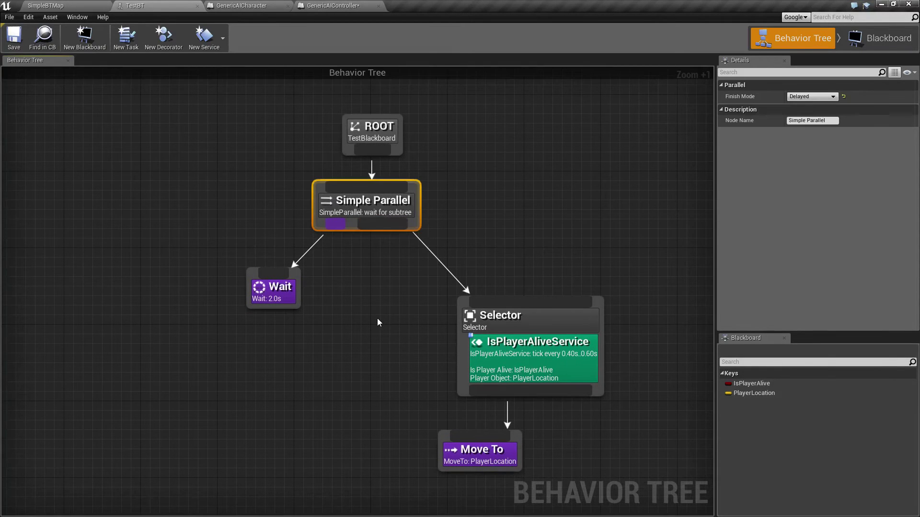